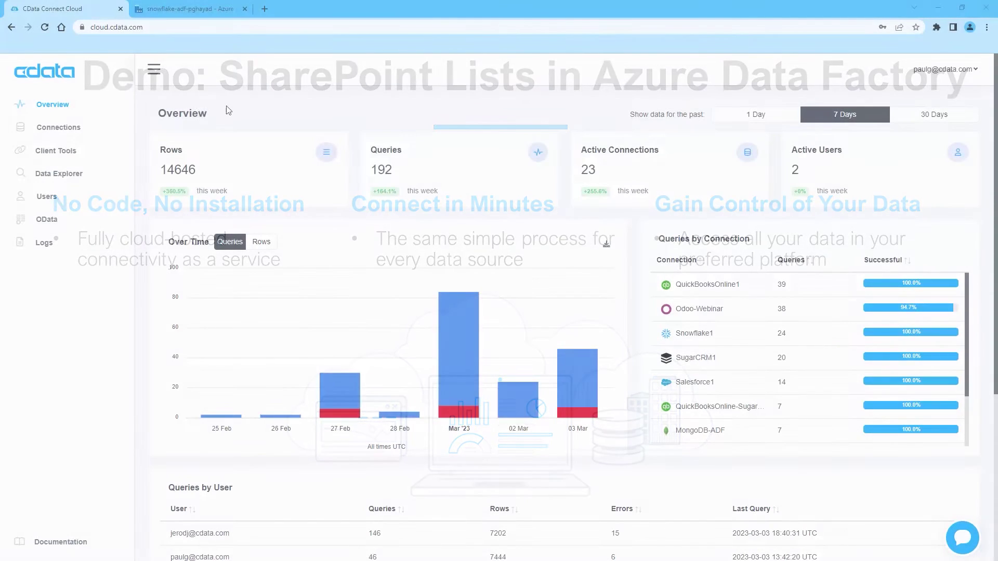
Step: From Connections, add a new connection and choose SharePoint as the data source
left_click(55, 130)
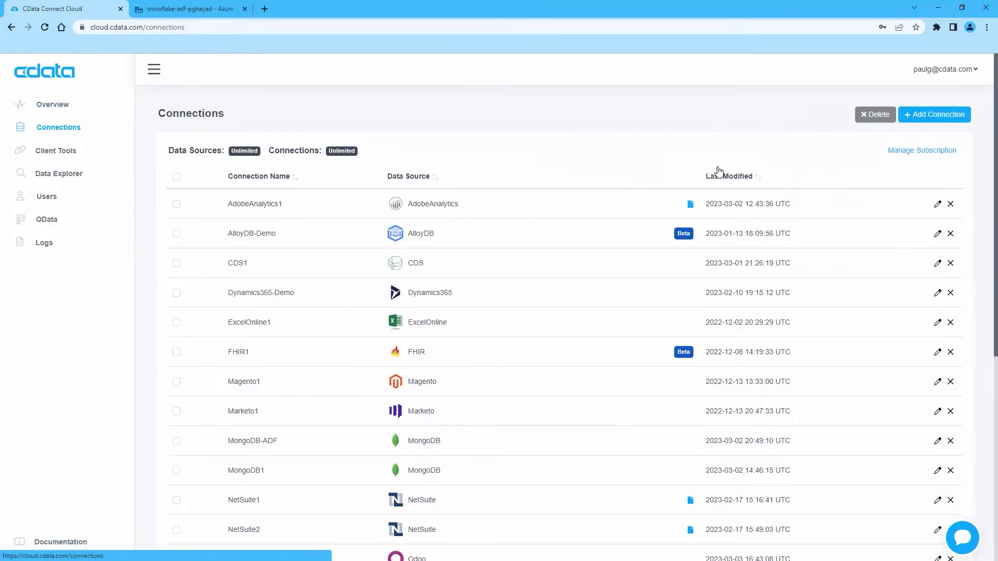
left_click(928, 114)
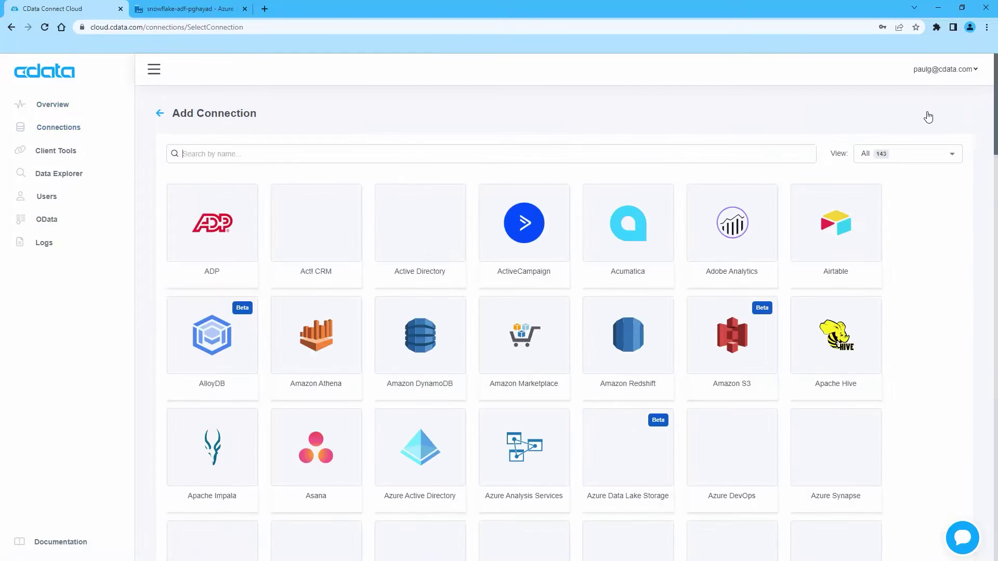
type("sha")
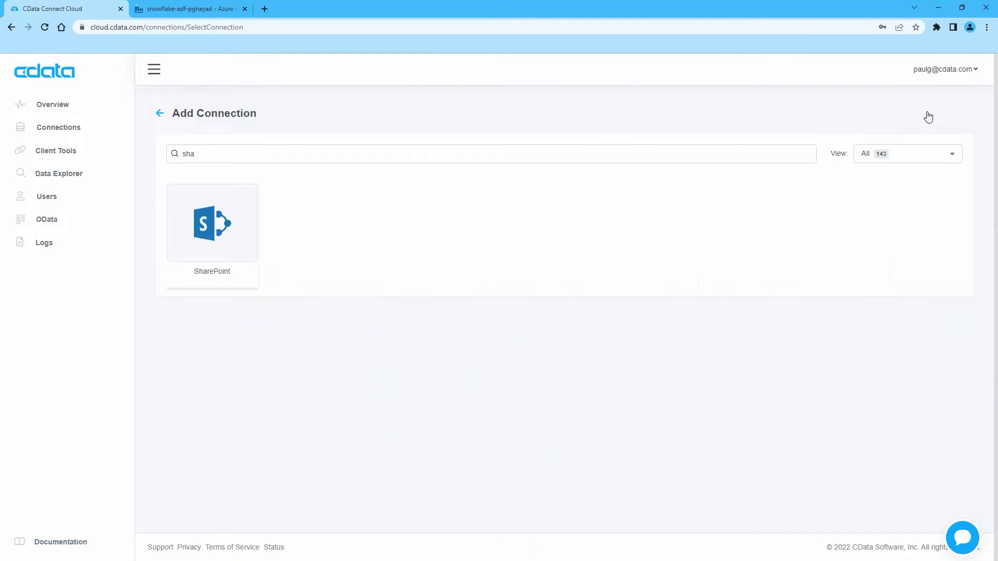
left_click(204, 221)
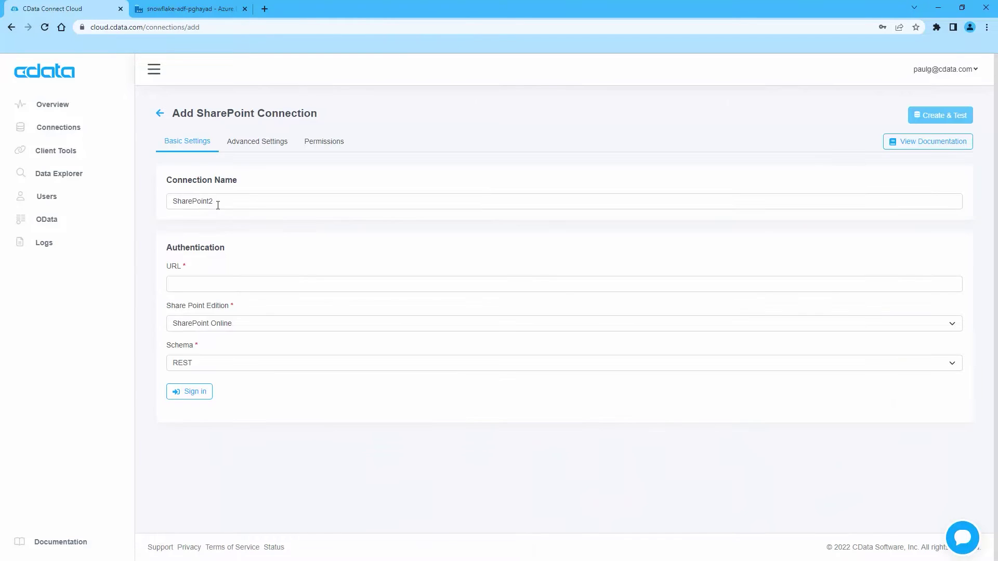
Step: Name the connection SharePoint-ADF, paste the SharePoint site URL and choose the schema
left_click(220, 201)
type("ADF")
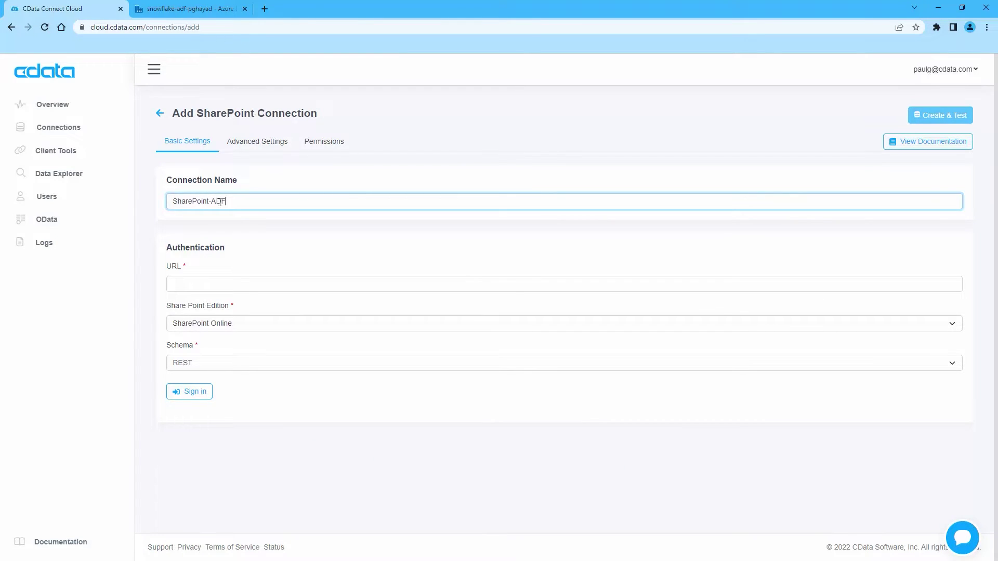
right_click(199, 284)
left_click(220, 323)
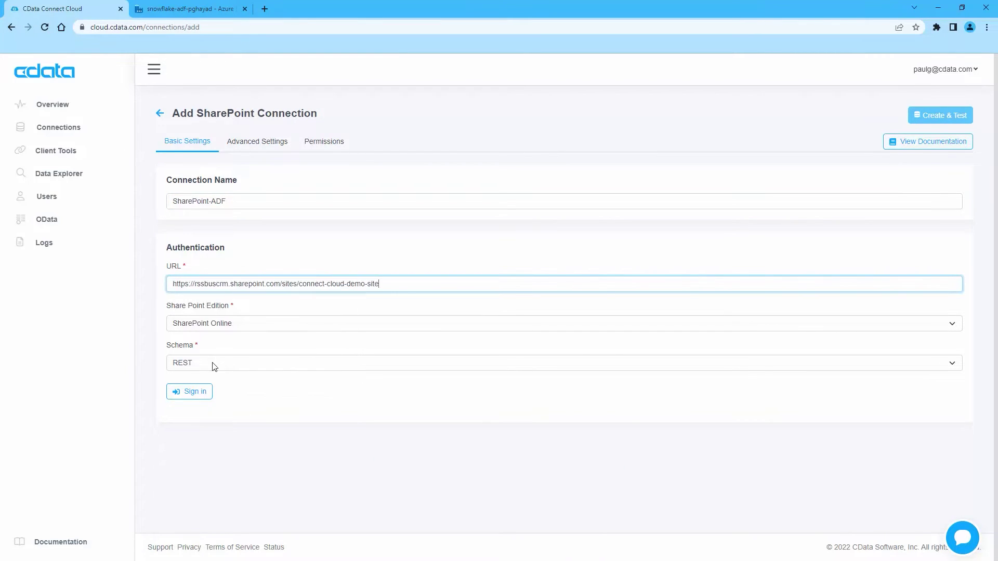
left_click(215, 362)
left_click(198, 385)
Step: Use Basic authentication with the pasted user name and password, then create and test the connection
left_click(258, 142)
left_click(193, 216)
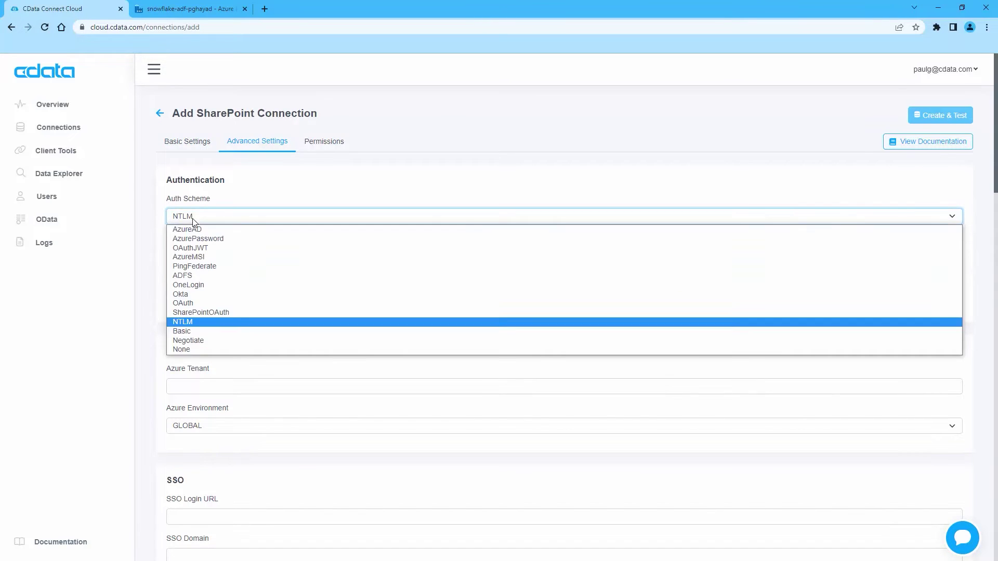
left_click(187, 328)
left_click(192, 256)
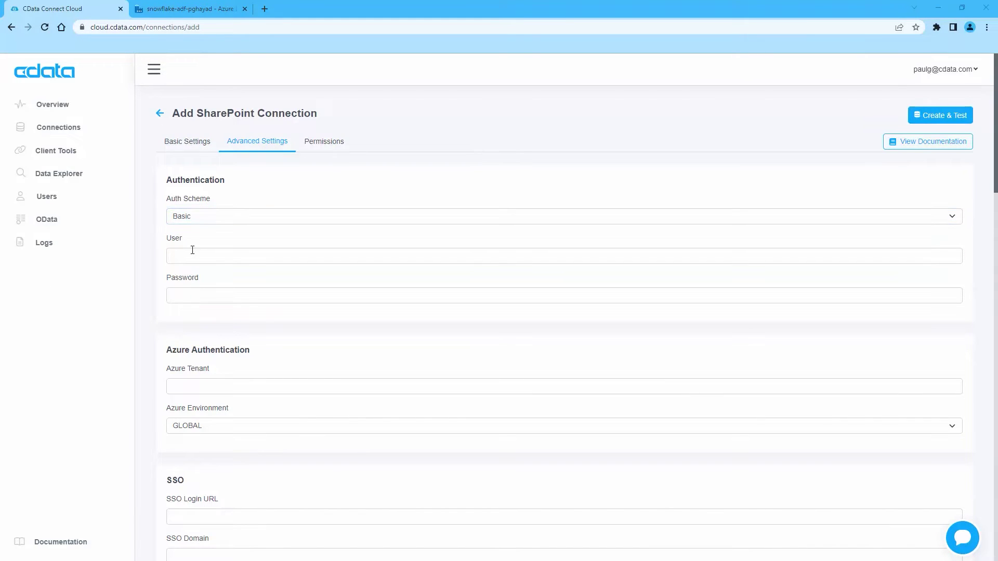
right_click(192, 255)
left_click(216, 333)
right_click(184, 295)
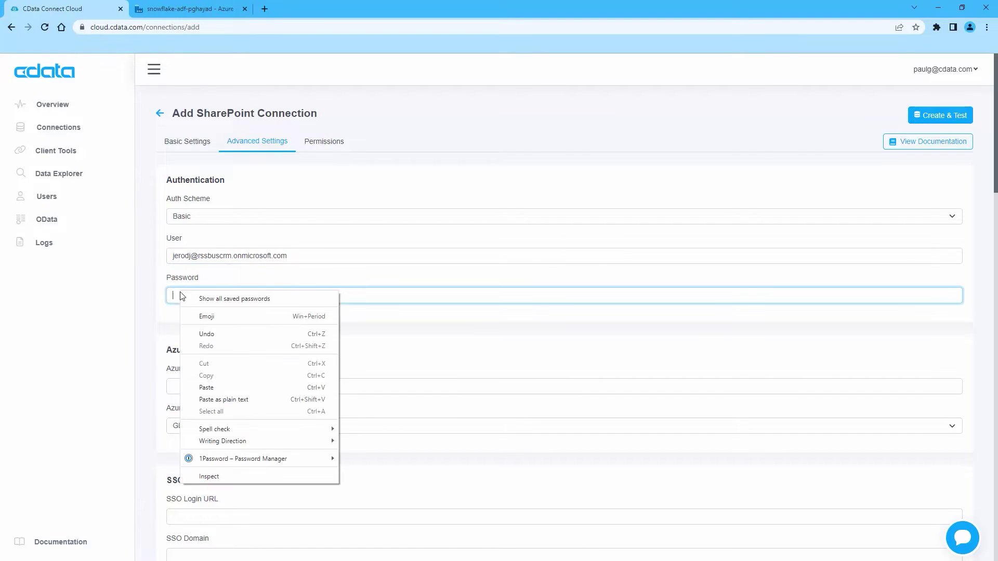
left_click(207, 387)
left_click(936, 115)
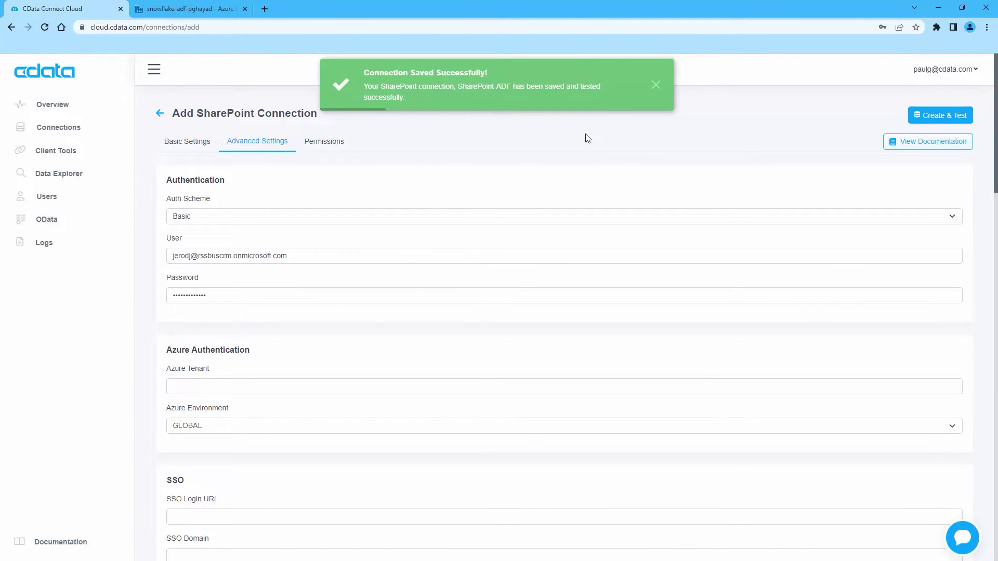
Step: Copy the virtual SQL Server address listed for Azure Data Factory under Client Tools
left_click(56, 150)
type("az")
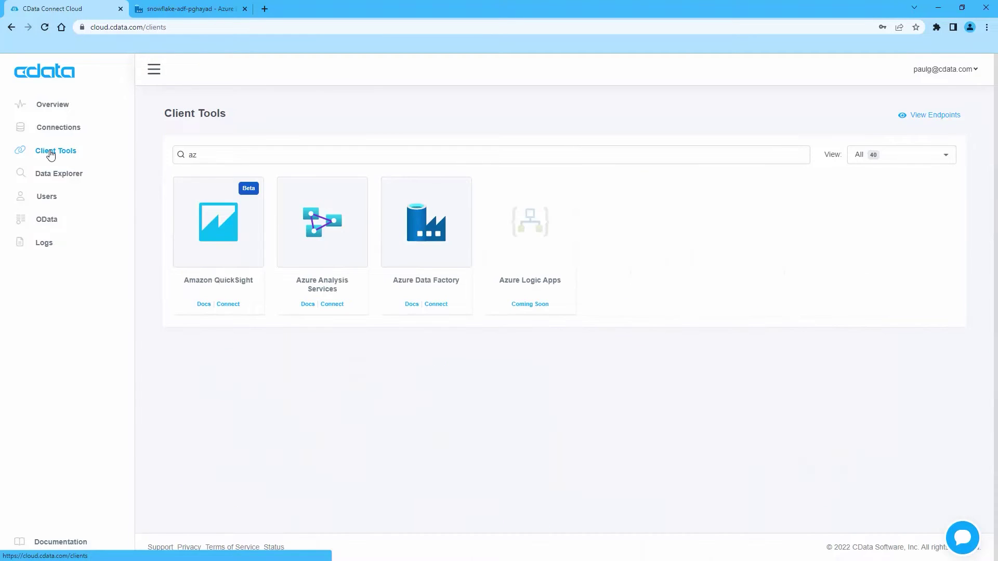
left_click(436, 304)
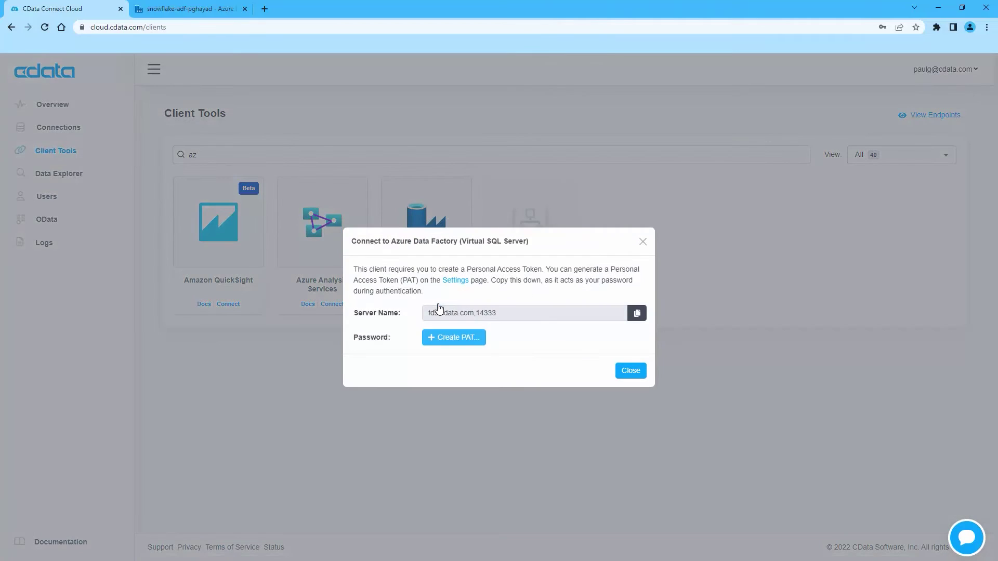
left_click(638, 315)
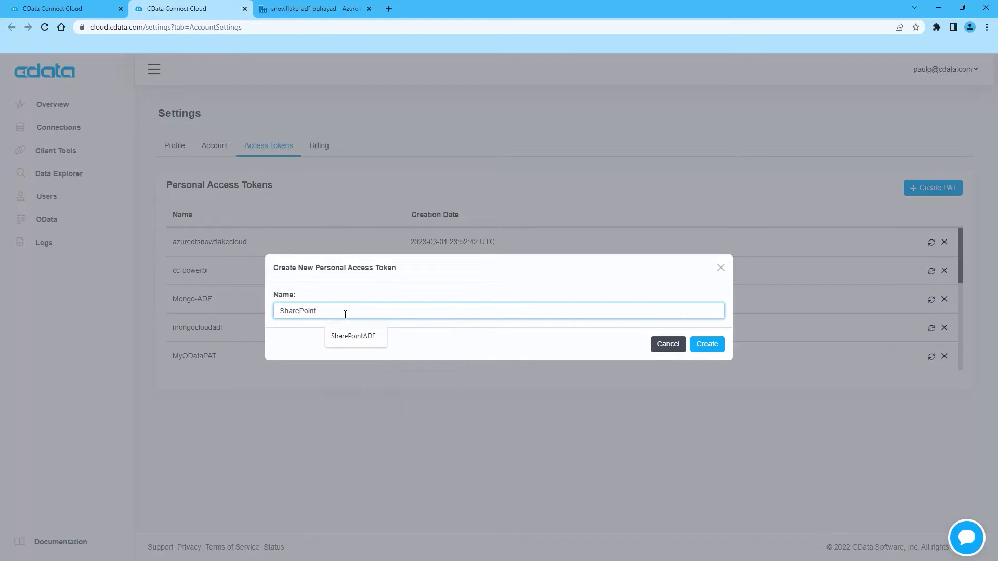
type("-AD")
type("F")
Step: Create the SharePoint-ADF personal access token and copy it
left_click(706, 344)
left_click(716, 328)
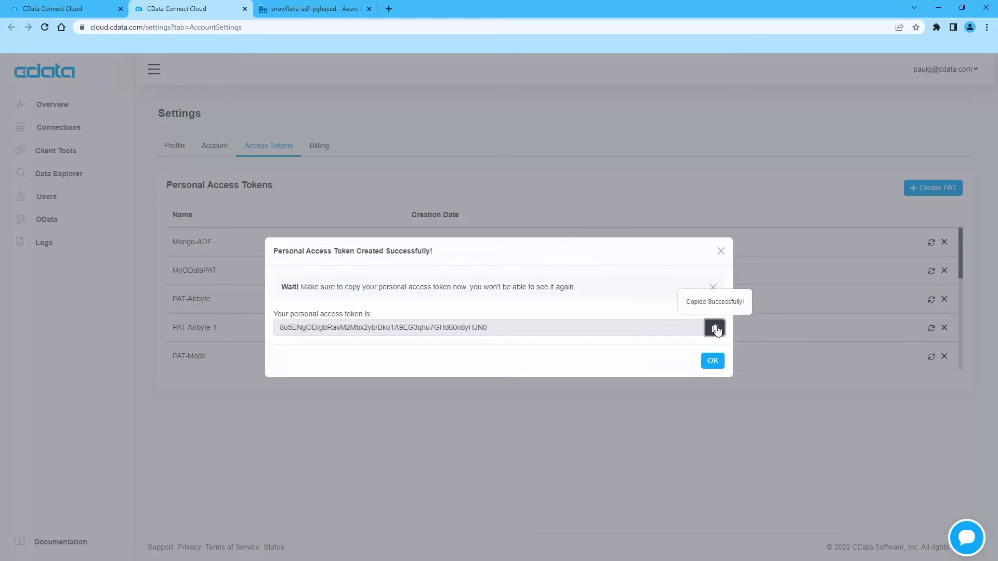
left_click(713, 361)
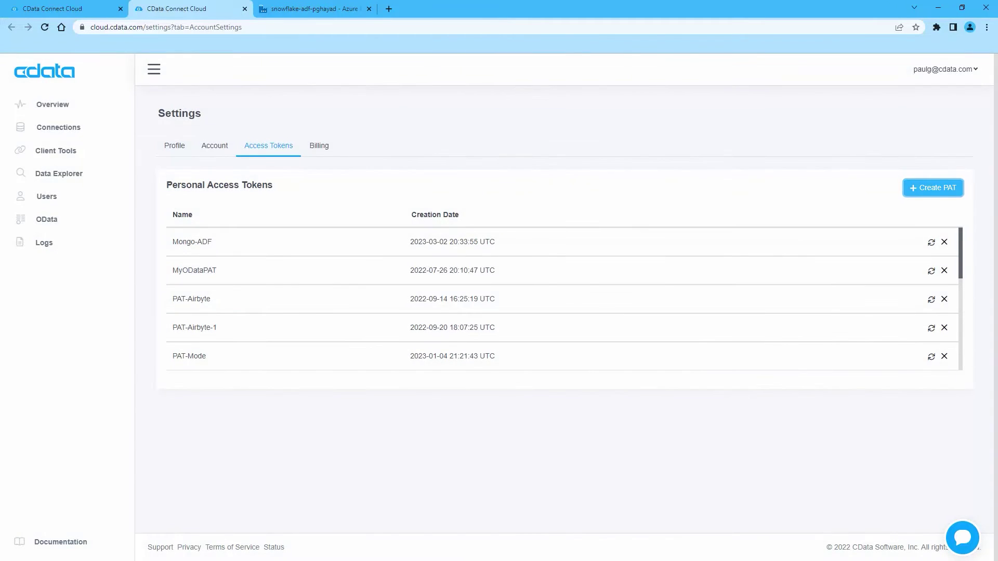
left_click(314, 8)
Step: Create a new SQL Server dataset named SharePointADF and open its linked service list
left_click(166, 142)
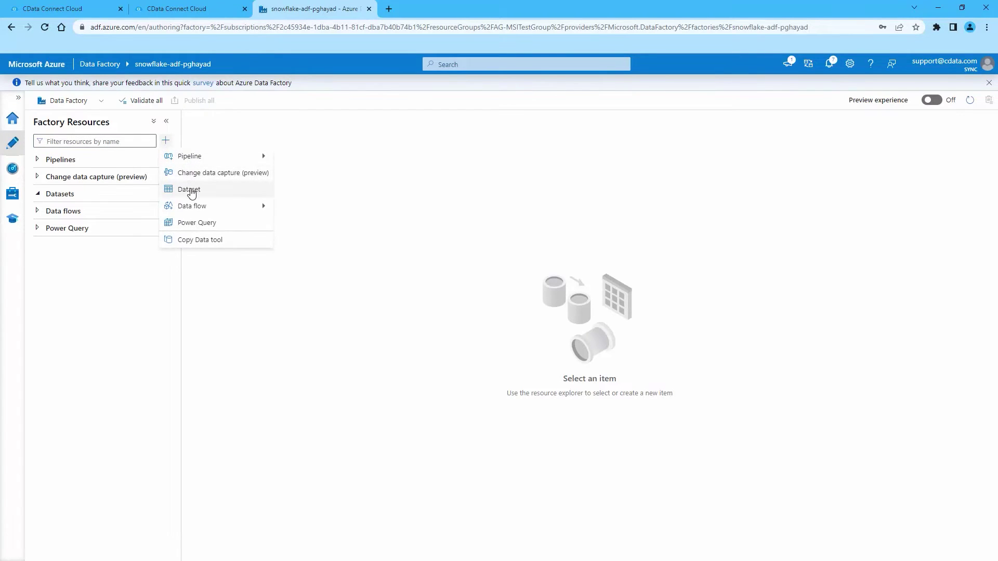
left_click(189, 190)
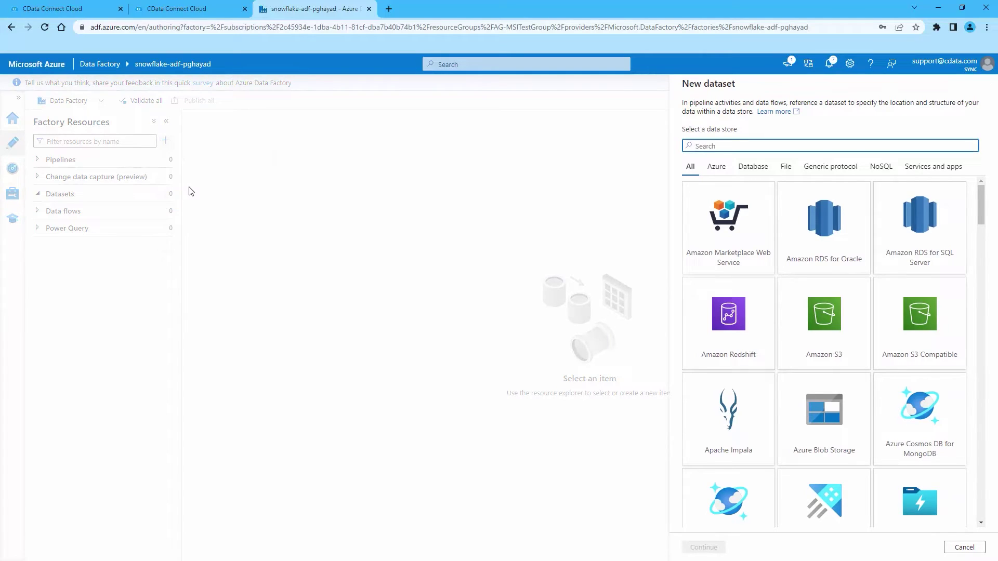
type("sql s")
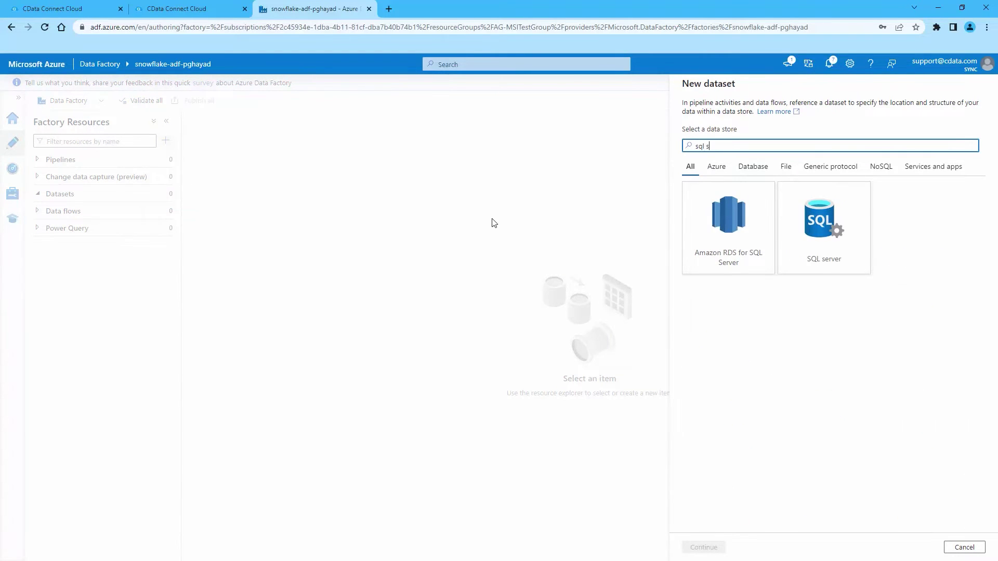
left_click(825, 228)
left_click(704, 547)
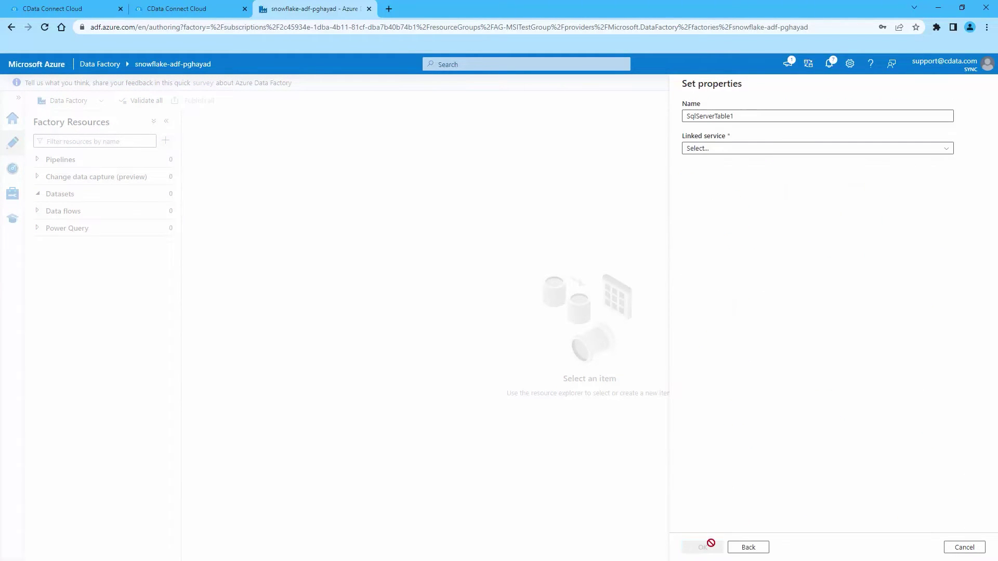
double_click(754, 115)
type("SharePointADF")
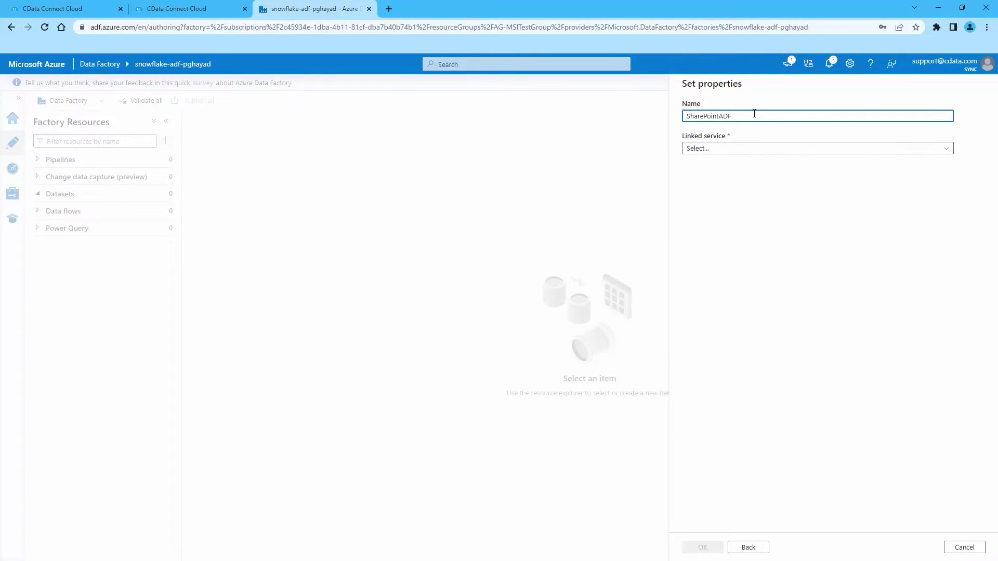
left_click(737, 148)
Step: Start a new linked service named SharePointADF with server tds.cdata.com,14333
left_click(705, 196)
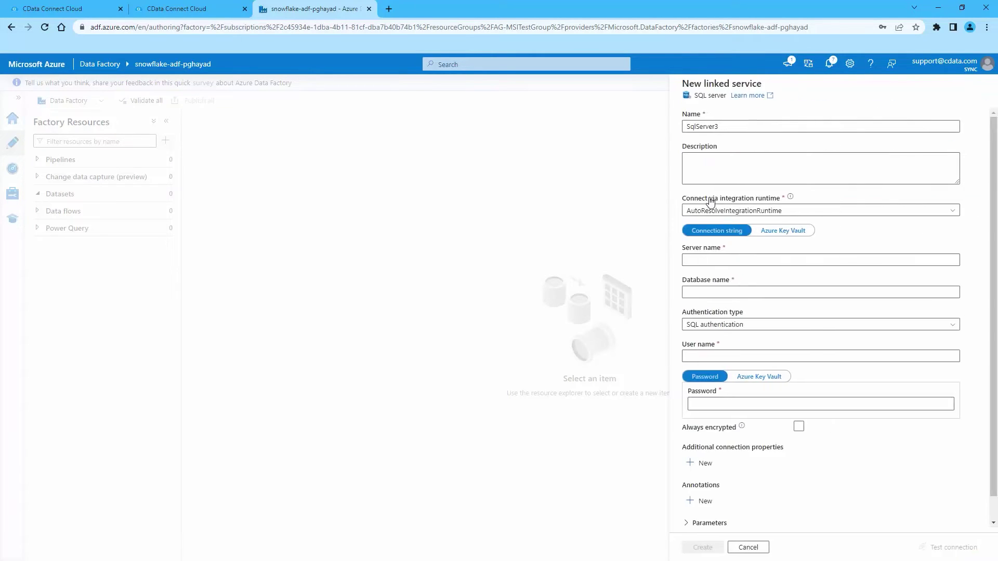
double_click(718, 127)
type("ShareP")
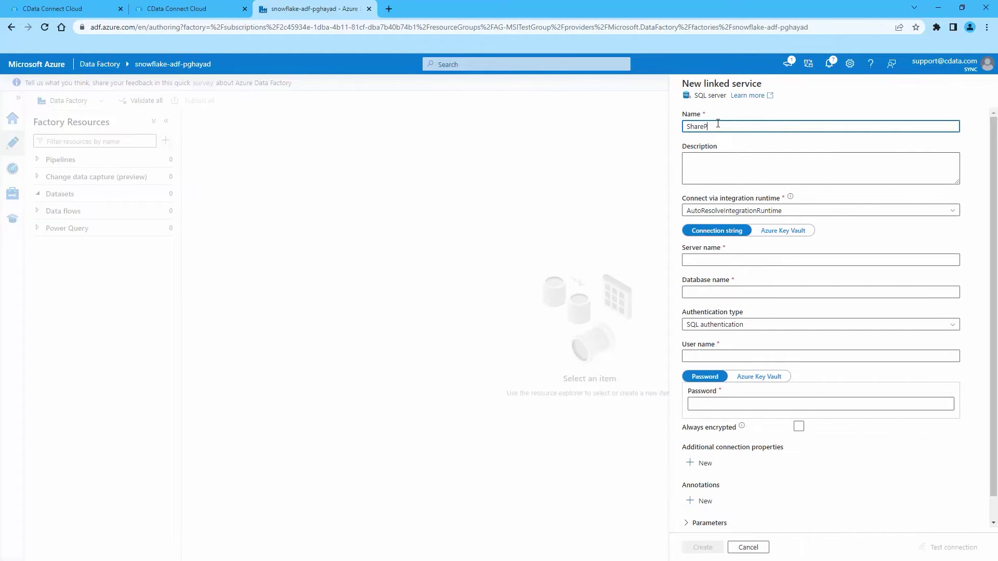
type("ointADF")
left_click(732, 260)
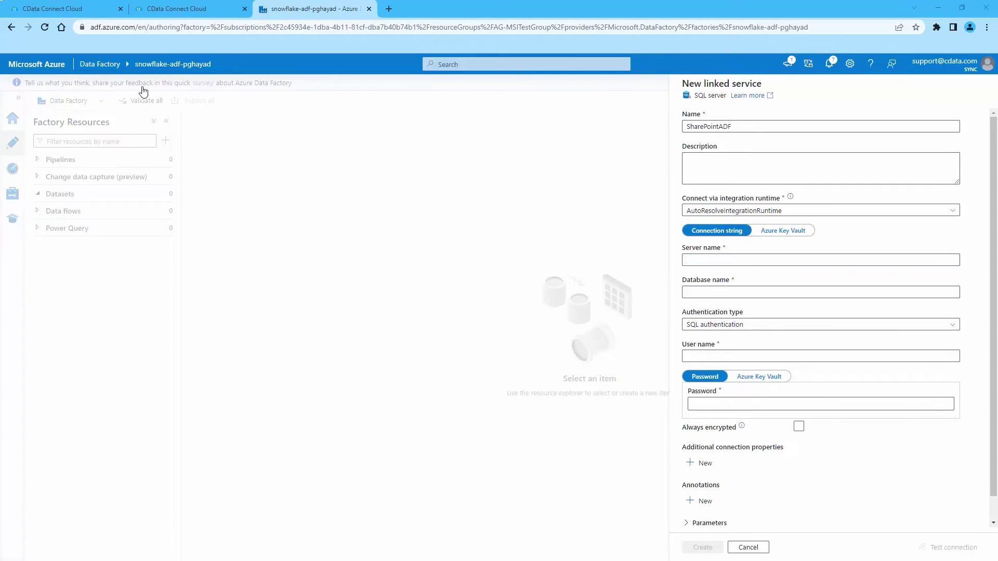
right_click(715, 260)
left_click(736, 338)
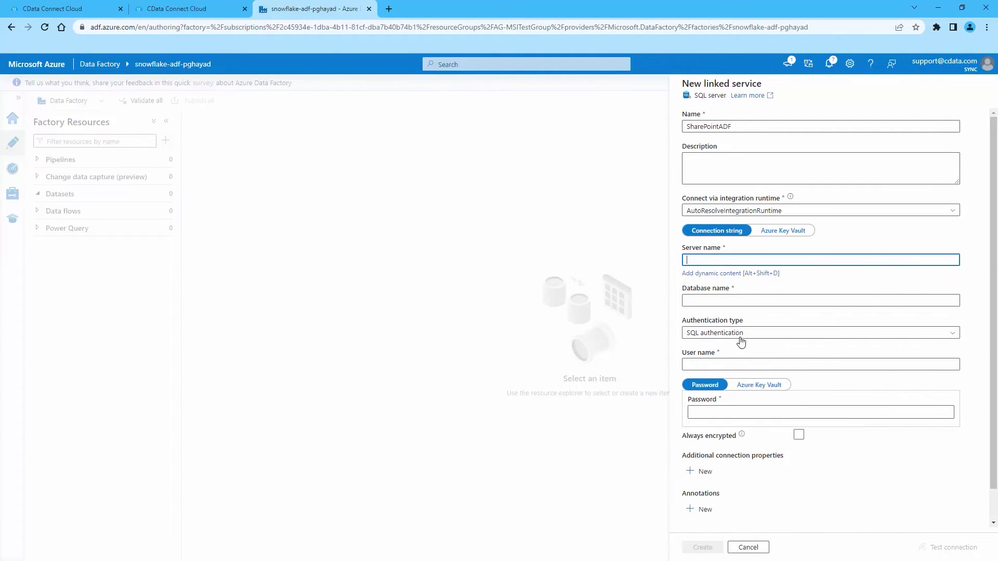
Step: Enter database SharePoint-ADF, the user name and the pasted password, then create the linked service
left_click(726, 292)
type("SharePoint-ADF")
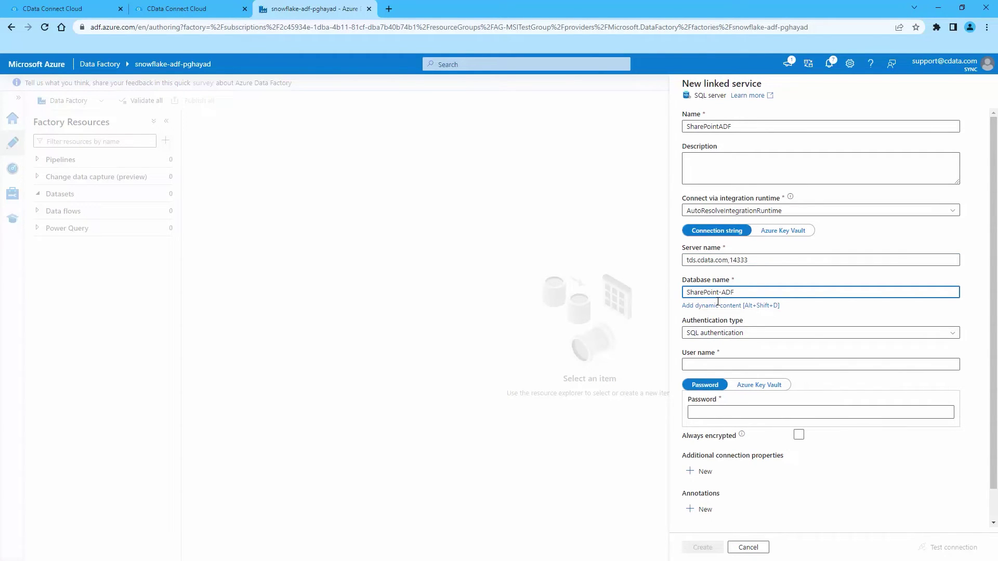
left_click(709, 364)
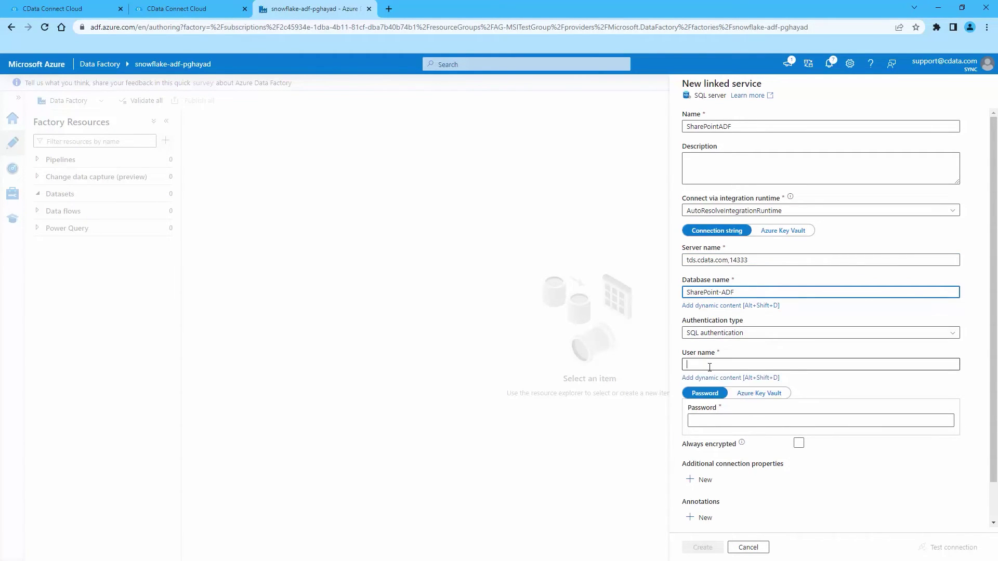
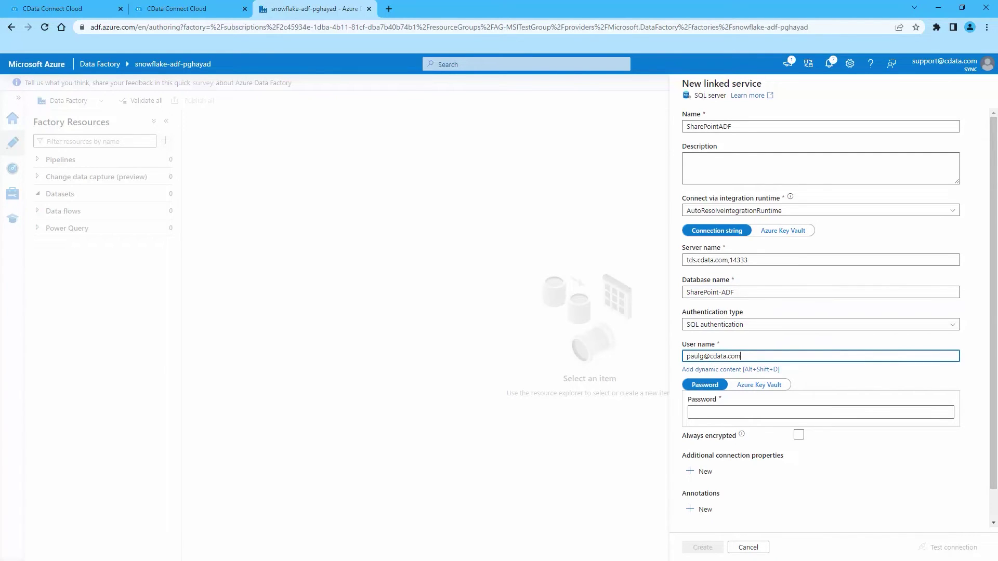
left_click(779, 412)
right_click(710, 404)
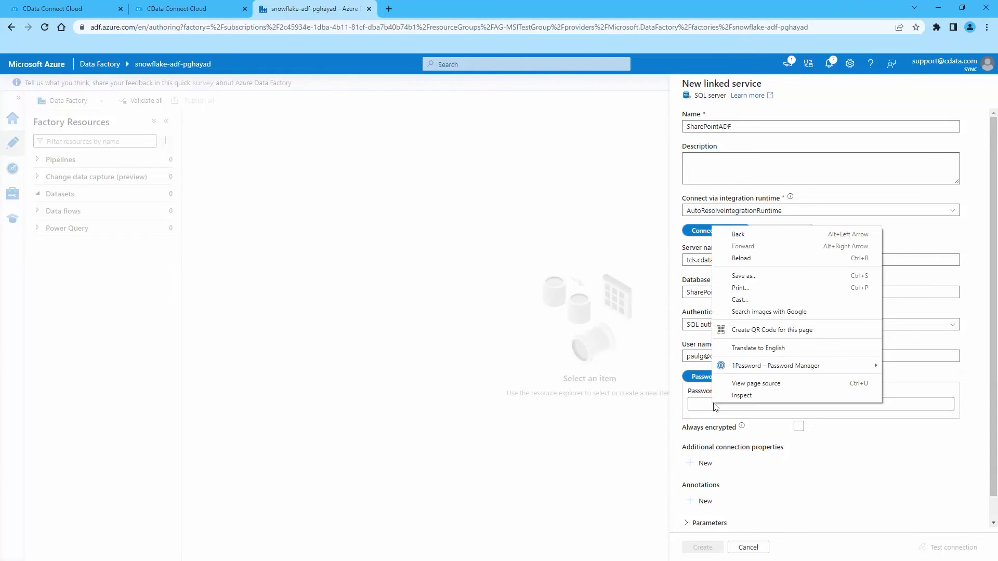
left_click(749, 328)
right_click(703, 403)
left_click(737, 319)
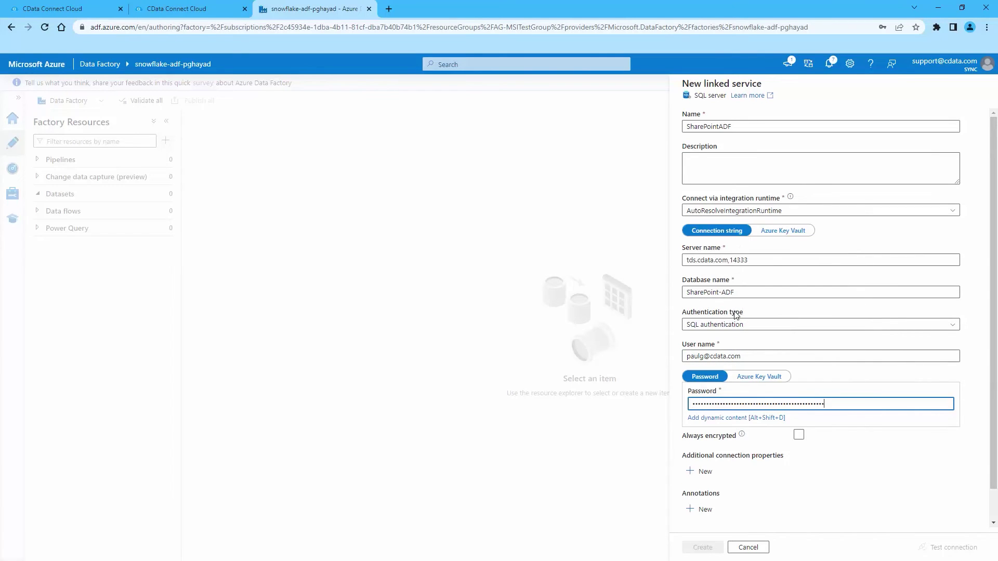
left_click(702, 547)
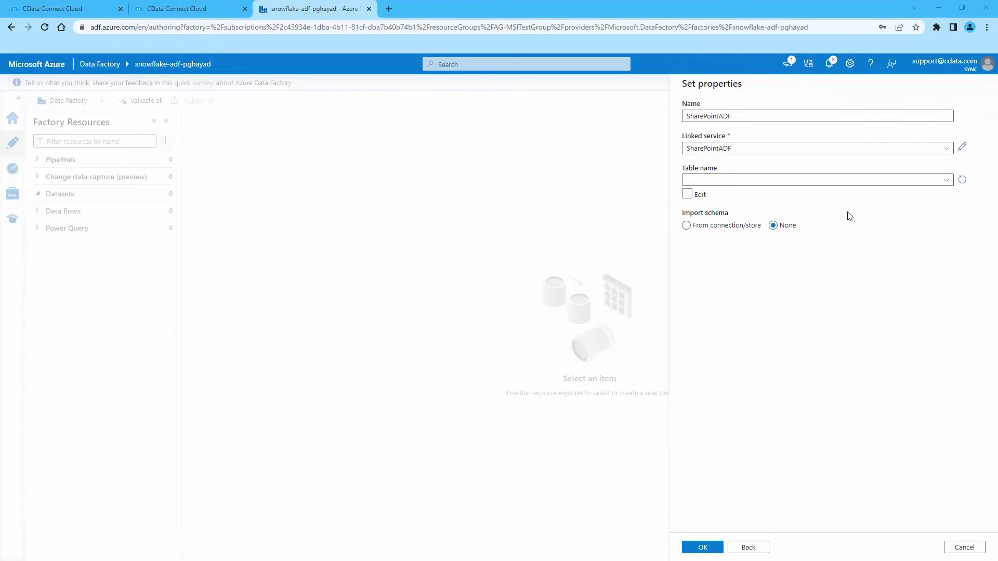
Step: Select the SOAP.Account table and confirm the SharePointADF dataset
left_click(946, 181)
left_click(721, 230)
left_click(702, 548)
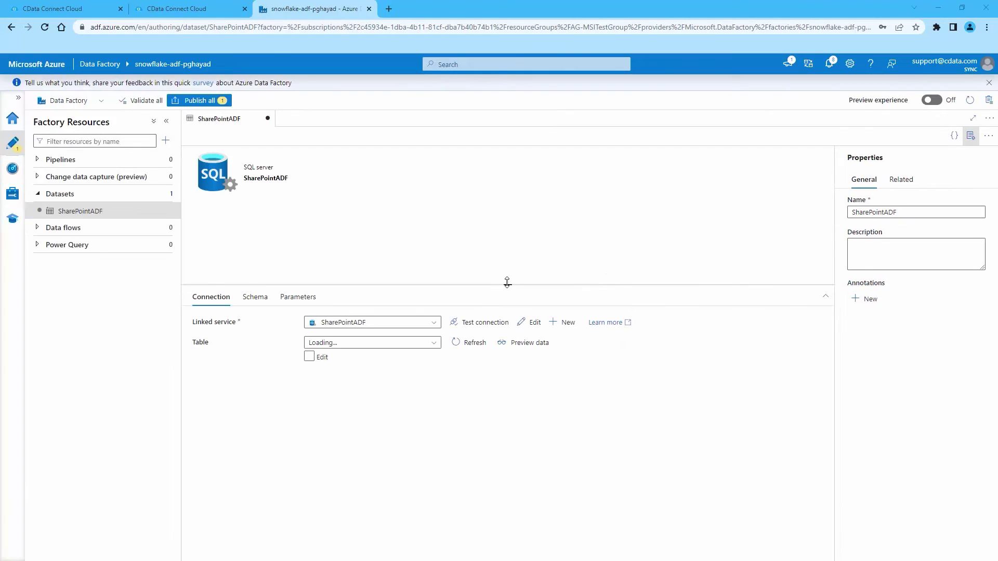
Step: Preview the SOAP.Account rows from the SharePointADF dataset's Connection tab
left_click(529, 342)
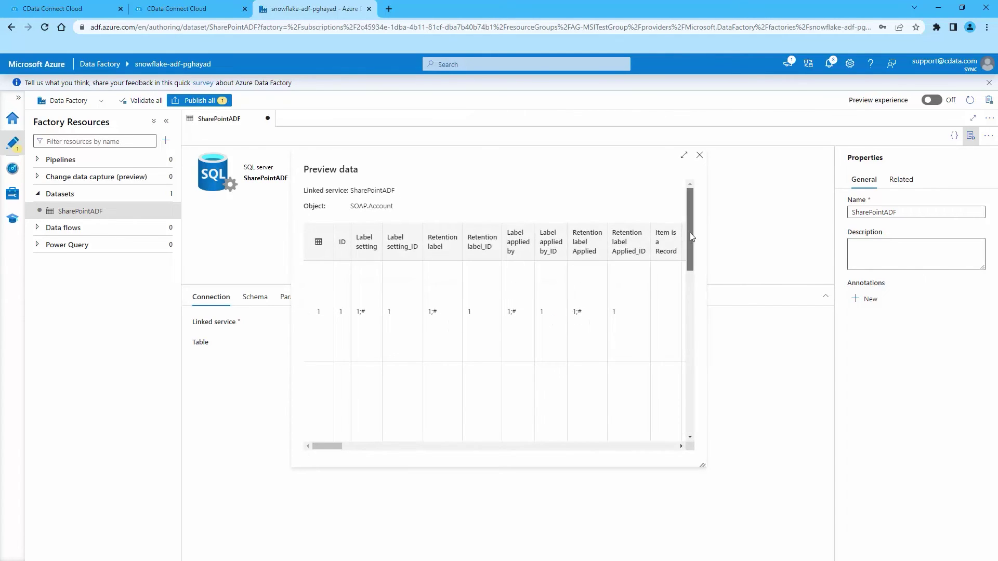
left_click_drag(690, 233, 693, 290)
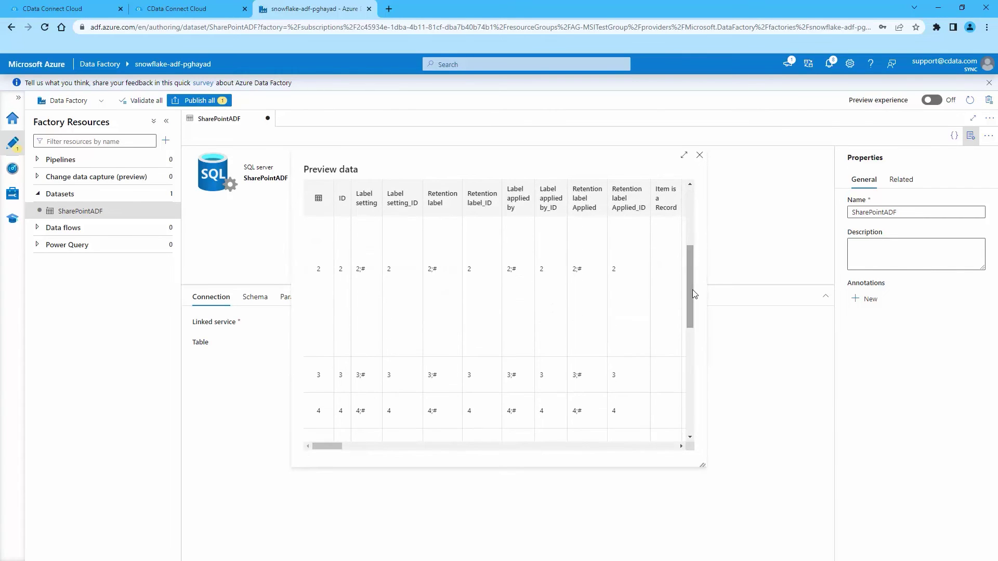